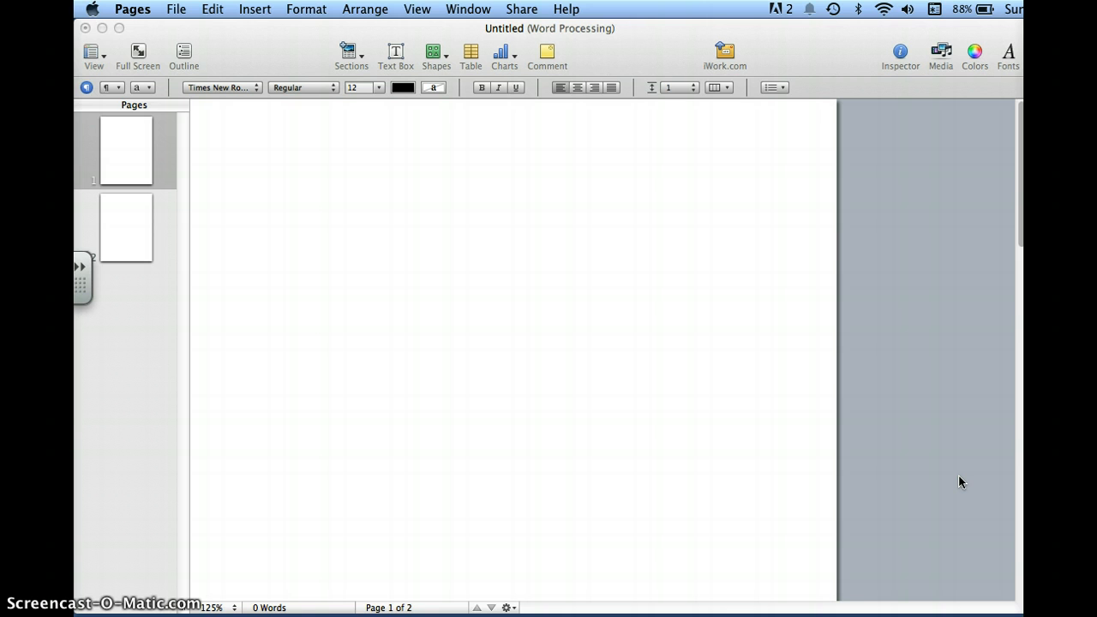
Enter a four-line heading at the start of page 1: student's full name, teacher's name, CP English I, 5 November 2014.
{"action": "left_click", "coordinate": [299, 169]}
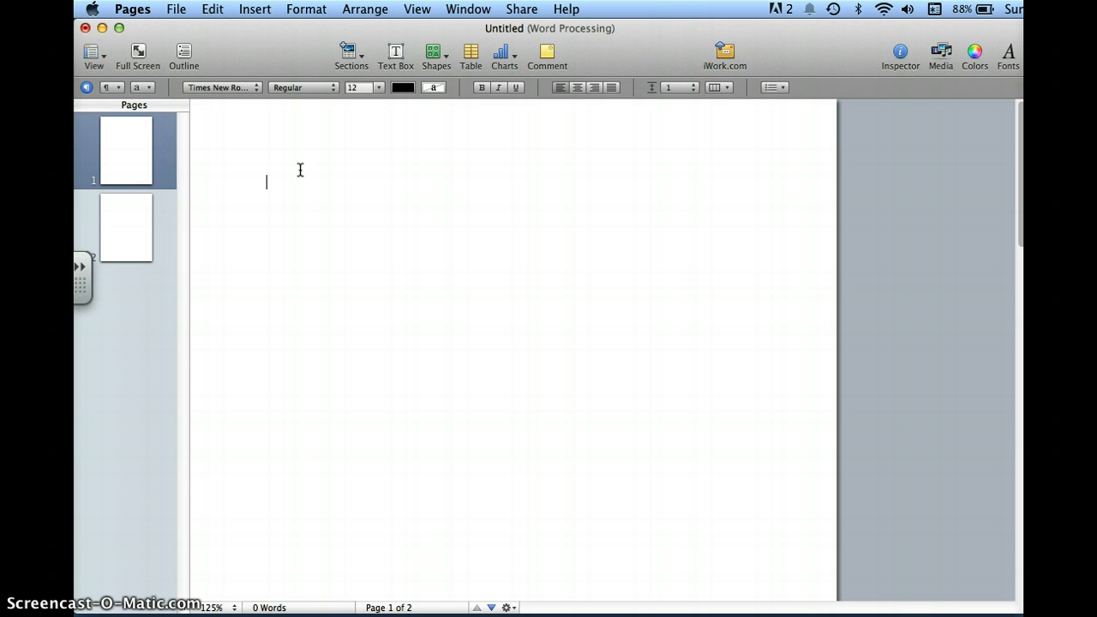
{"action": "type", "text": "Ms. Lentino "}
{"action": "type", "text": "CP English"}
{"action": "type", "text": " I"}
{"action": "key", "text": "Return"}
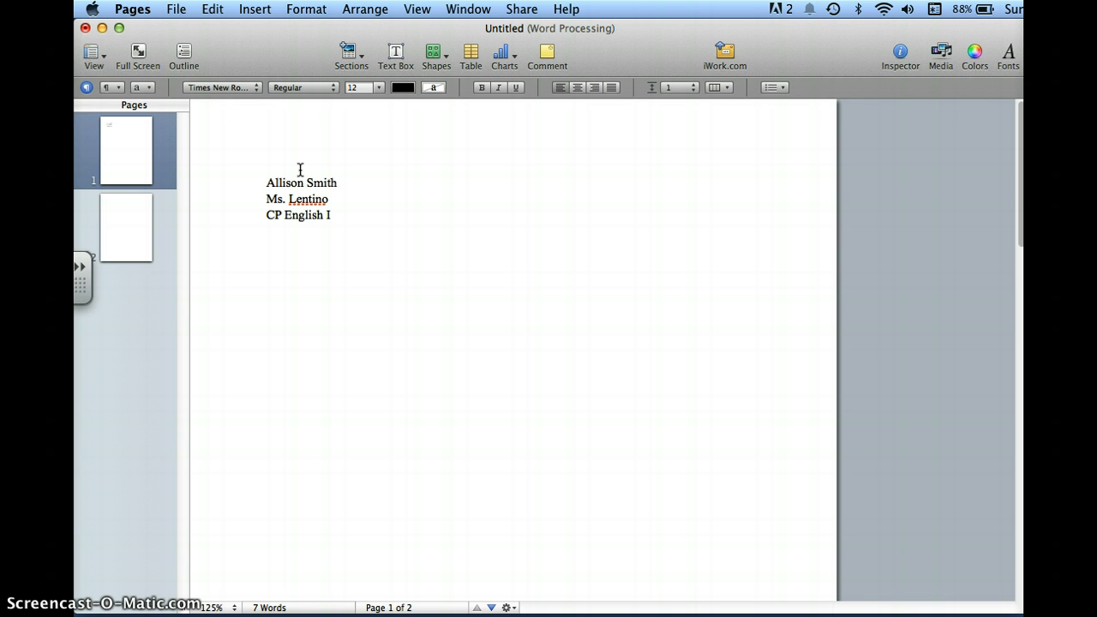
{"action": "type", "text": "5 November 2014"}
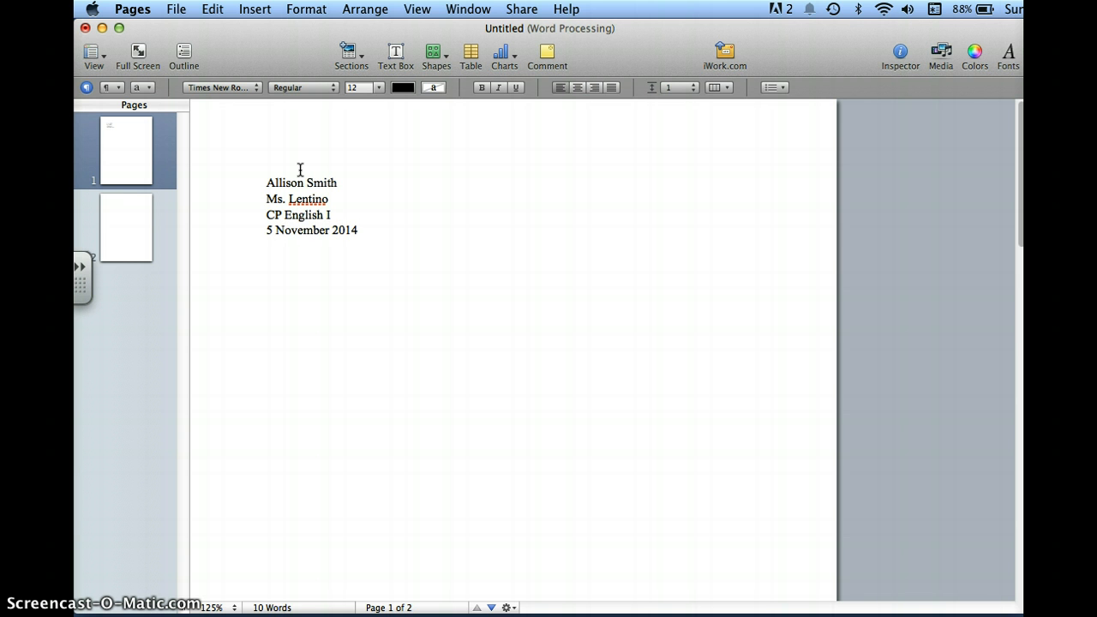
Insert an automatic page number in the right-aligned header and add the student's last name and a space before it.
{"action": "left_click", "coordinate": [399, 163]}
{"action": "left_click", "coordinate": [359, 152]}
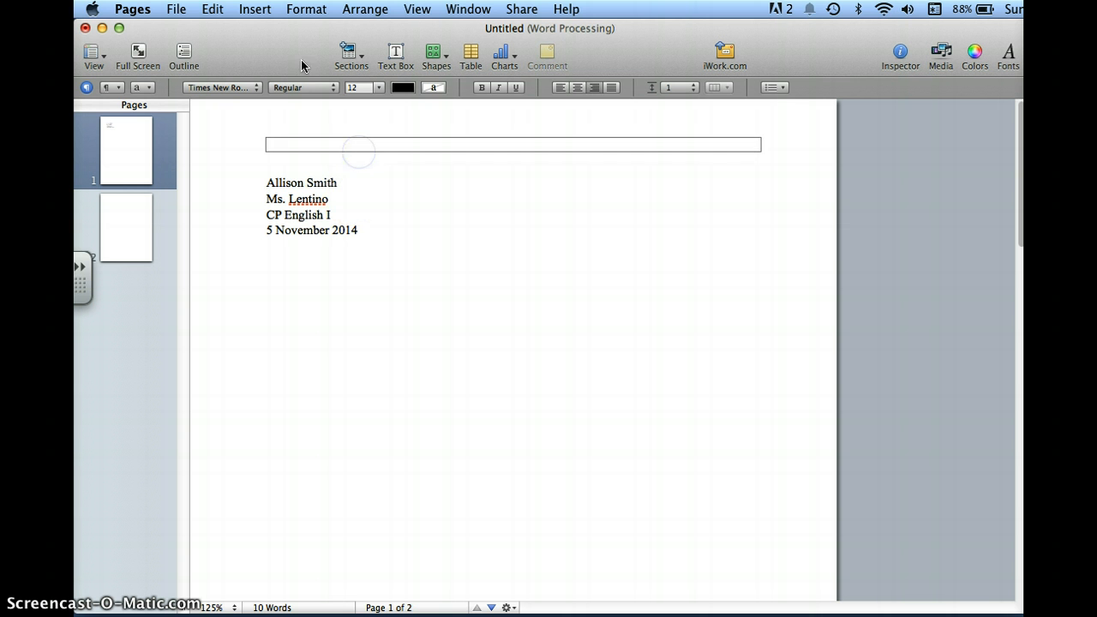
{"action": "left_click", "coordinate": [257, 10]}
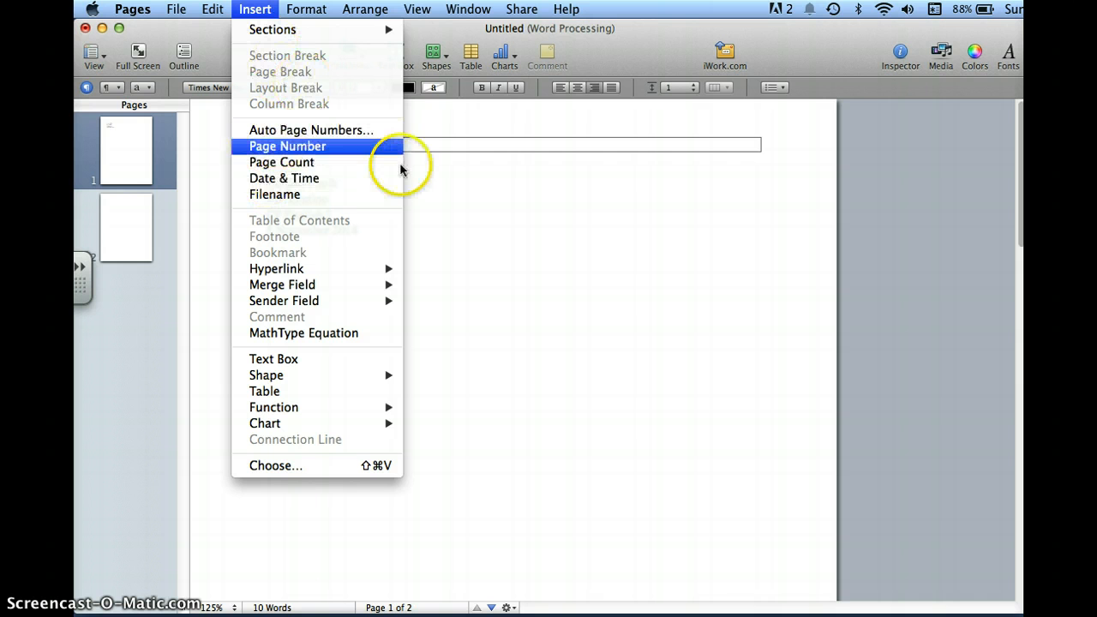
{"action": "left_click", "coordinate": [342, 147]}
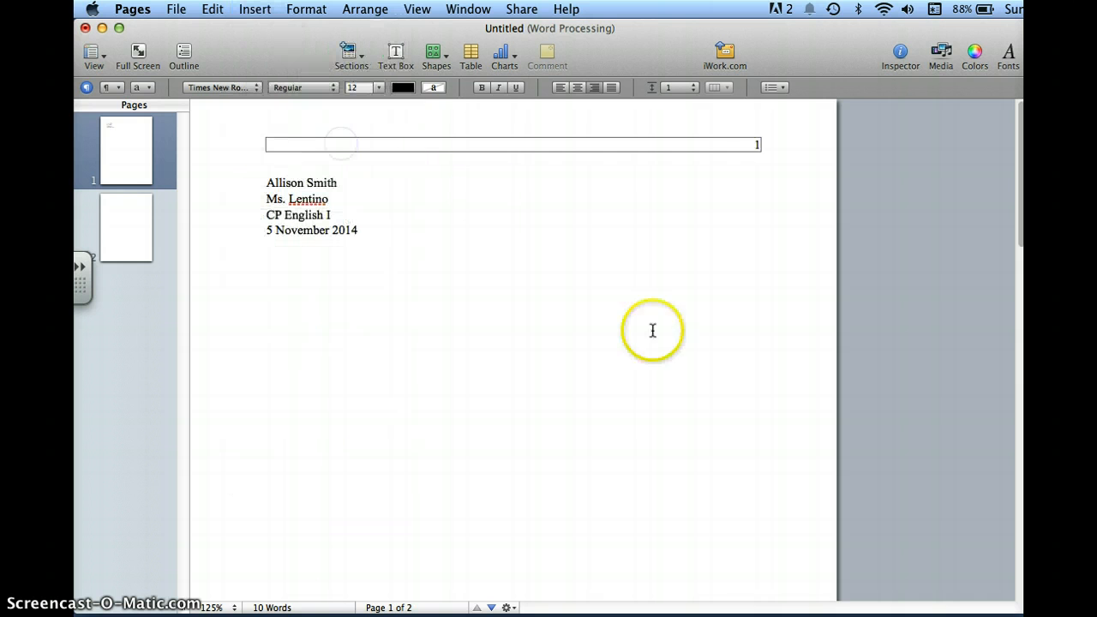
{"action": "left_click", "coordinate": [752, 142]}
{"action": "left_click", "coordinate": [756, 145]}
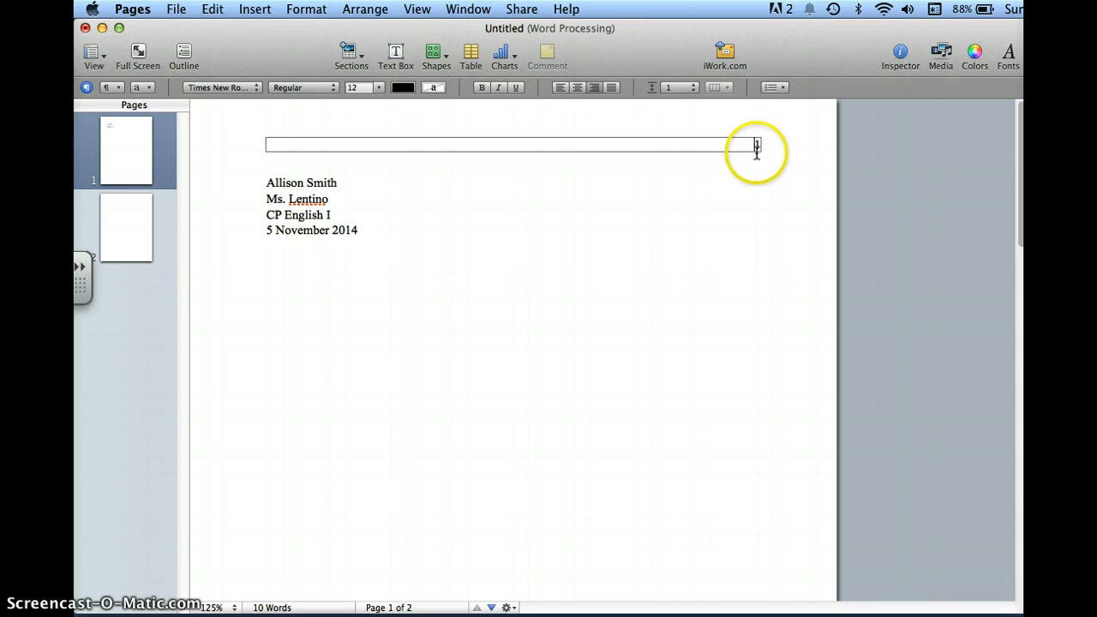
{"action": "type", "text": "Smith"}
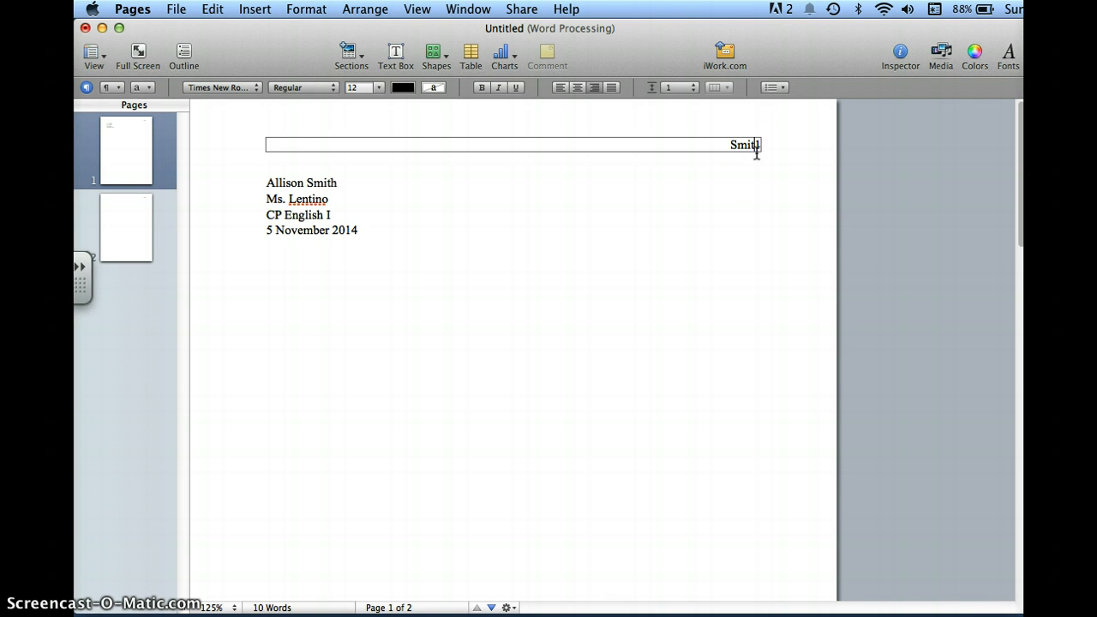
{"action": "left_click", "coordinate": [761, 202]}
Add blank lines below the date until the text runs onto page 2, and check the running header on that page.
{"action": "left_click", "coordinate": [397, 233]}
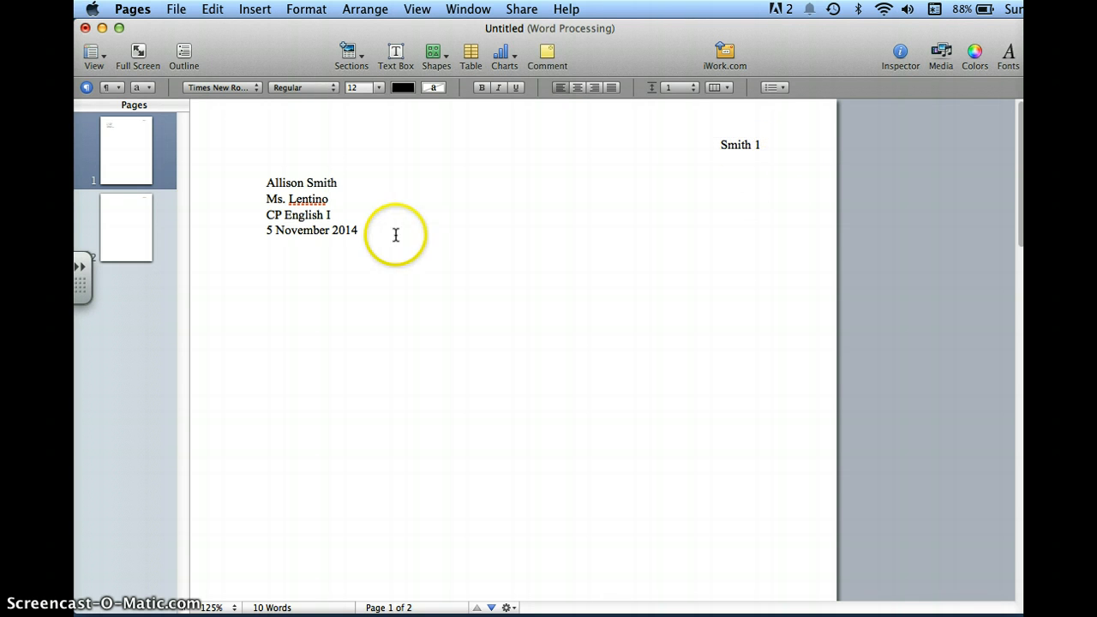
{"action": "key", "text": "Return"}
{"action": "key", "text": "Return"}
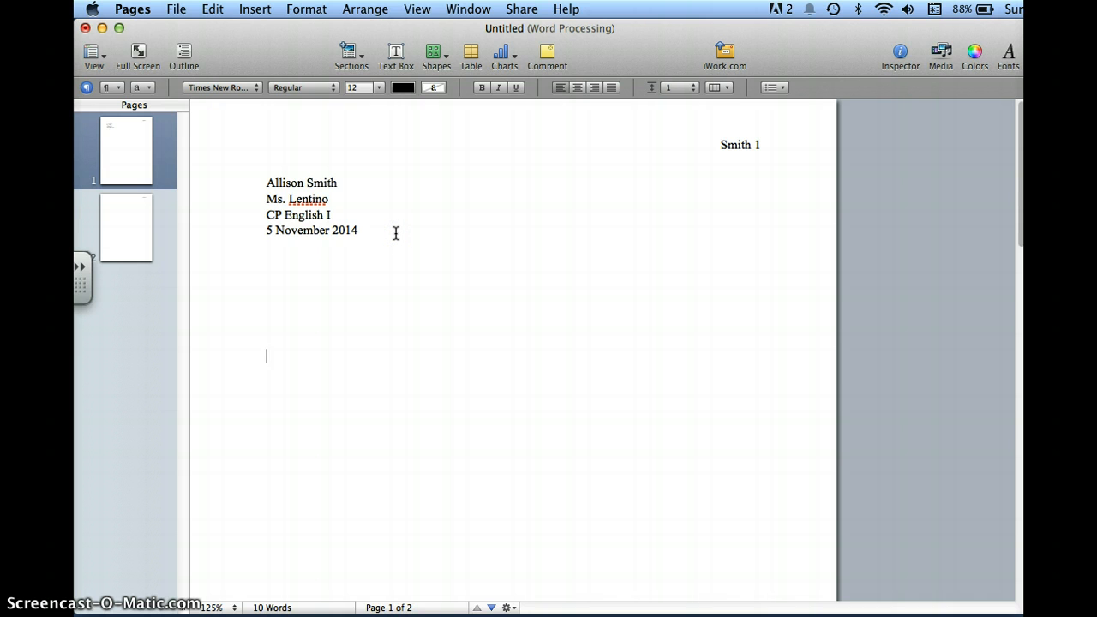
{"action": "key", "text": "Return"}
{"action": "key", "text": "Return"}
{"action": "key", "text": "Return"}
{"action": "key", "text": "Return"}
{"action": "key", "text": "Return"}
{"action": "key", "text": "Return"}
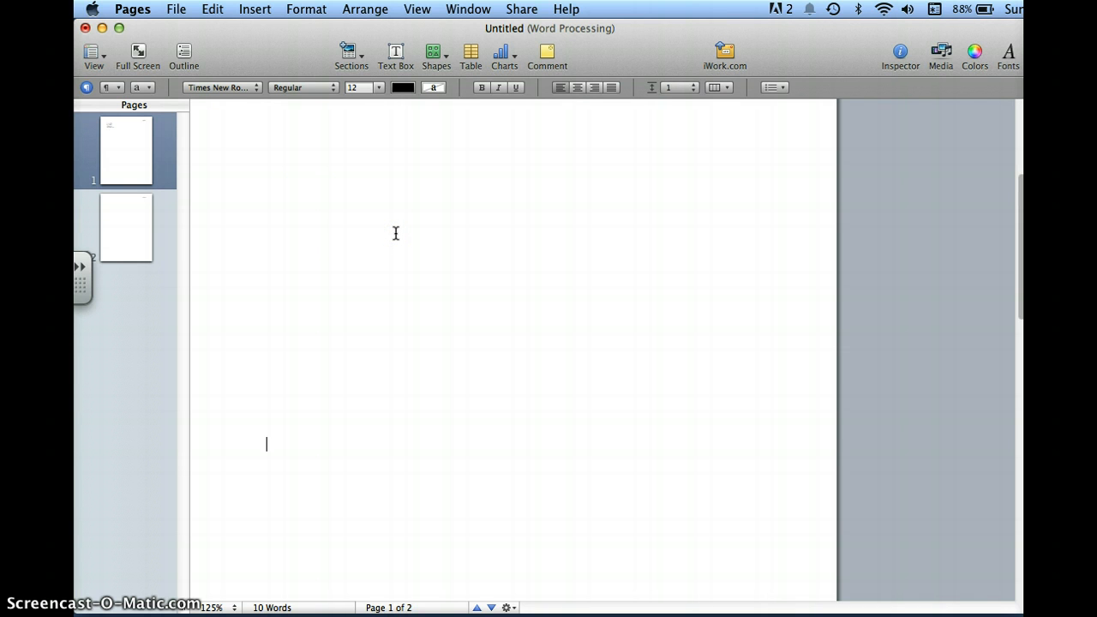
{"action": "key", "text": "Return"}
{"action": "key", "text": "Return"}
{"action": "key", "text": "Return"}
{"action": "key", "text": "Return"}
{"action": "key", "text": "Return"}
{"action": "key", "text": "Return"}
{"action": "key", "text": "Return"}
{"action": "key", "text": "Return"}
{"action": "key", "text": "Return"}
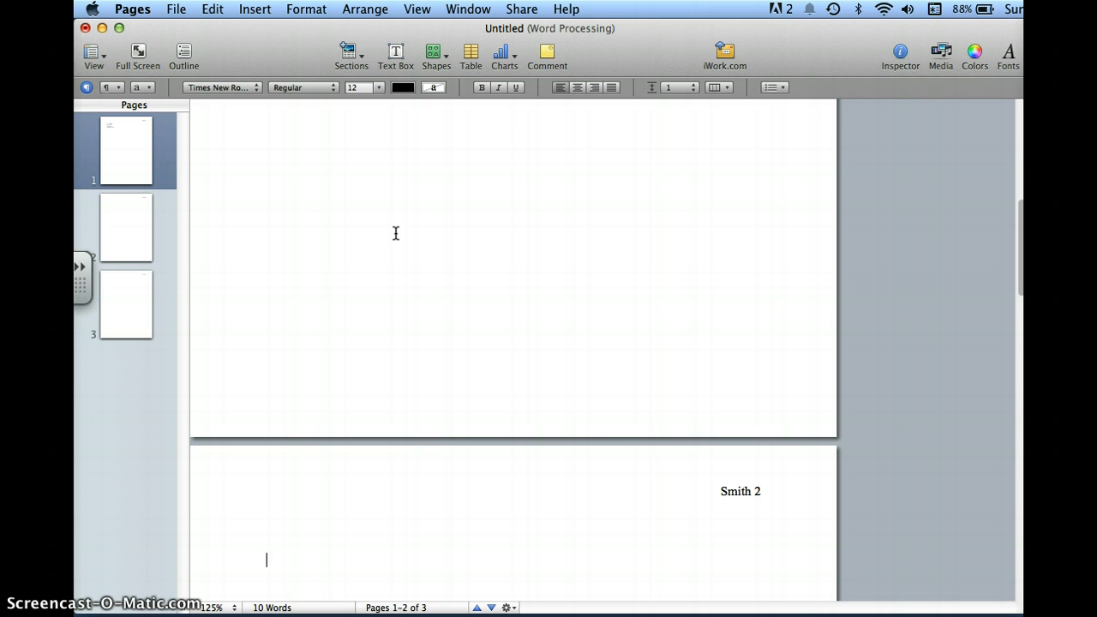
{"action": "left_click", "coordinate": [777, 497]}
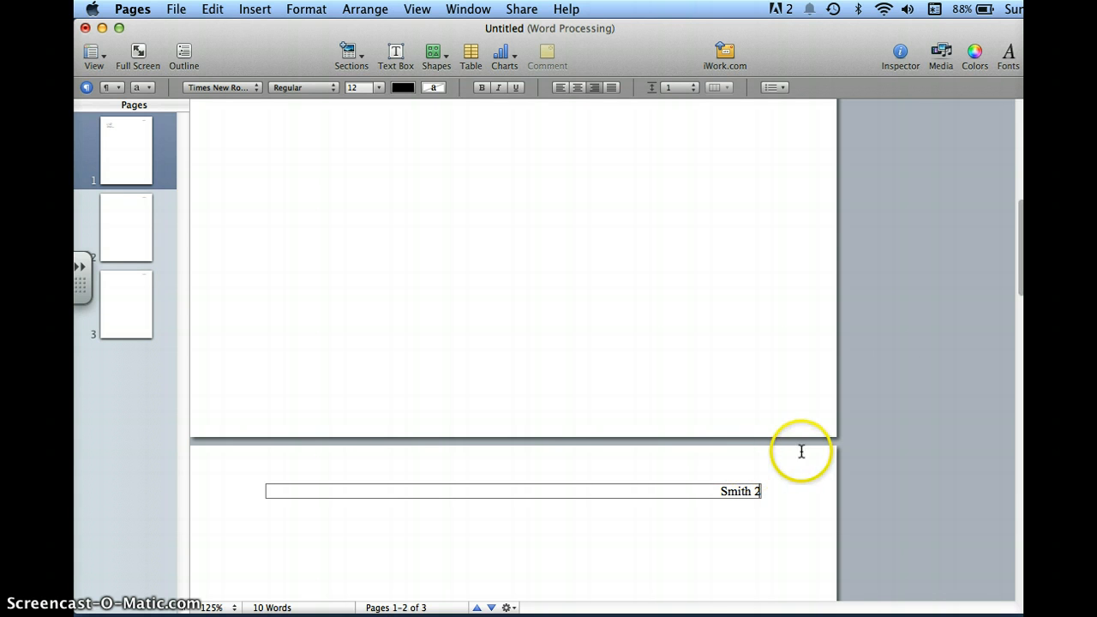
{"action": "left_click_drag", "start_coordinate": [1020, 270], "coordinate": [1020, 168]}
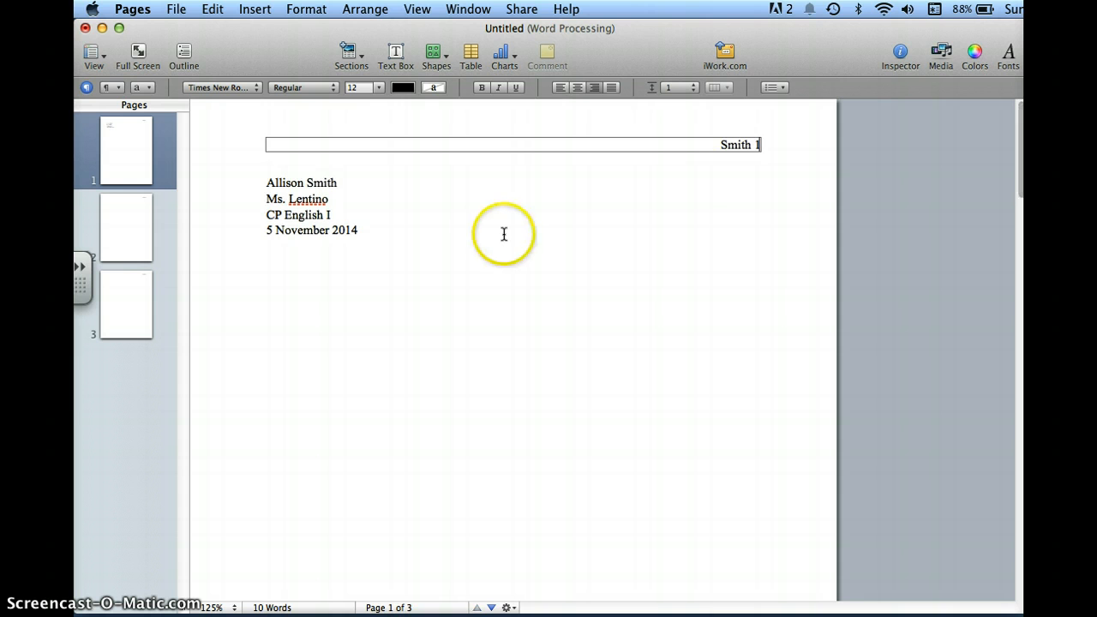
Leave one blank line below the date and centre the line that follows it.
{"action": "left_click", "coordinate": [376, 232]}
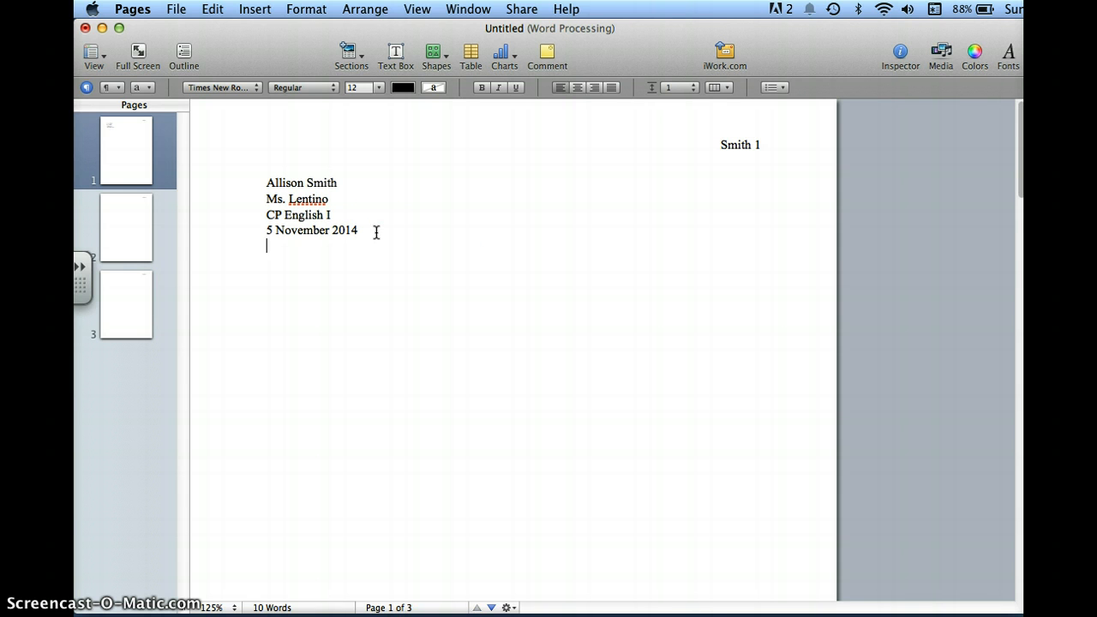
{"action": "key", "text": "Return"}
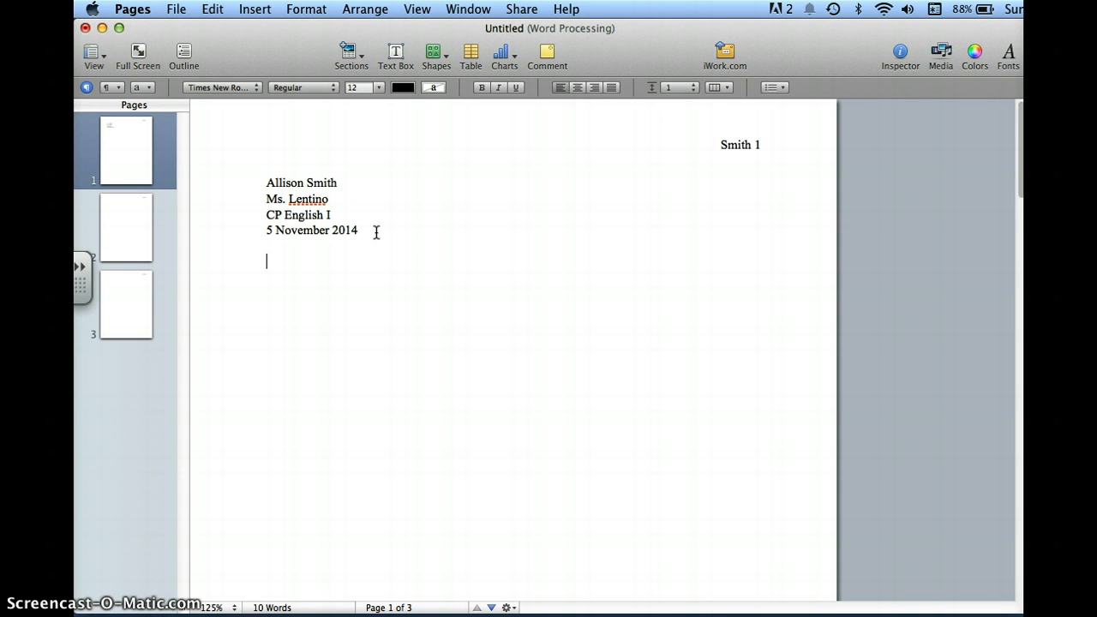
{"action": "left_click", "coordinate": [580, 86]}
{"action": "type", "text": "Title"}
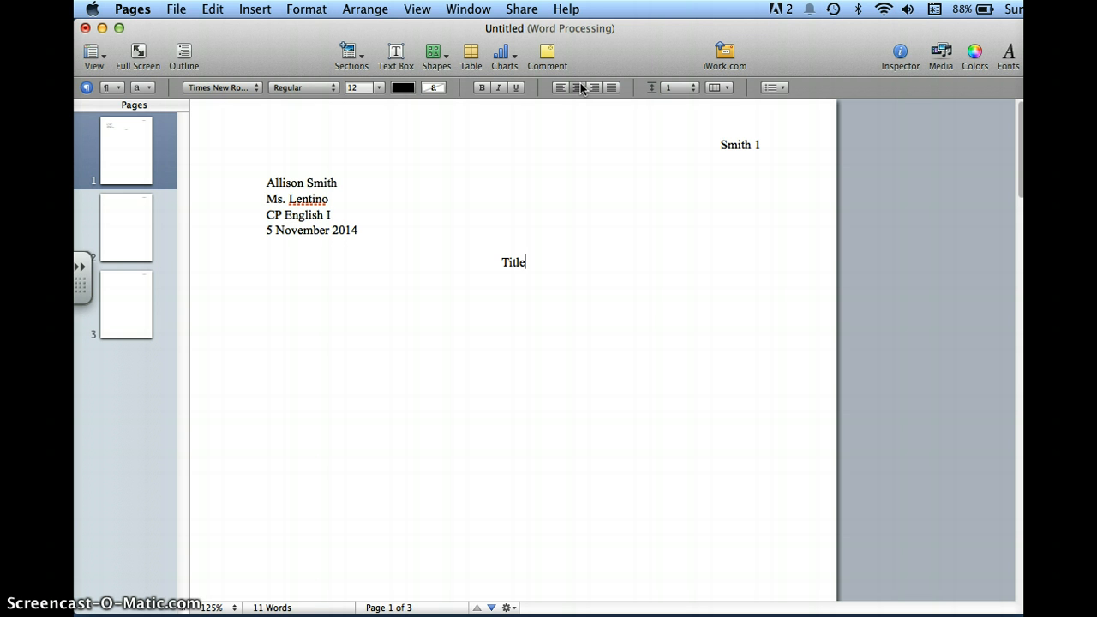
{"action": "key", "text": "BackSpace"}
{"action": "key", "text": "BackSpace"}
{"action": "key", "text": "BackSpace"}
{"action": "key", "text": "BackSpace"}
{"action": "key", "text": "BackSpace"}
{"action": "type", "text": "Overcas"}
{"action": "key", "text": "BackSpace"}
{"action": "key", "text": "BackSpace"}
{"action": "key", "text": "BackSpace"}
{"action": "key", "text": "BackSpace"}
{"action": "key", "text": "BackSpace"}
{"action": "key", "text": "BackSpace"}
{"action": "key", "text": "BackSpace"}
Enter the essay title "Strength through Tragedy in John Hersey's Hiroshima" on the centred line.
{"action": "type", "text": "Strength through "}
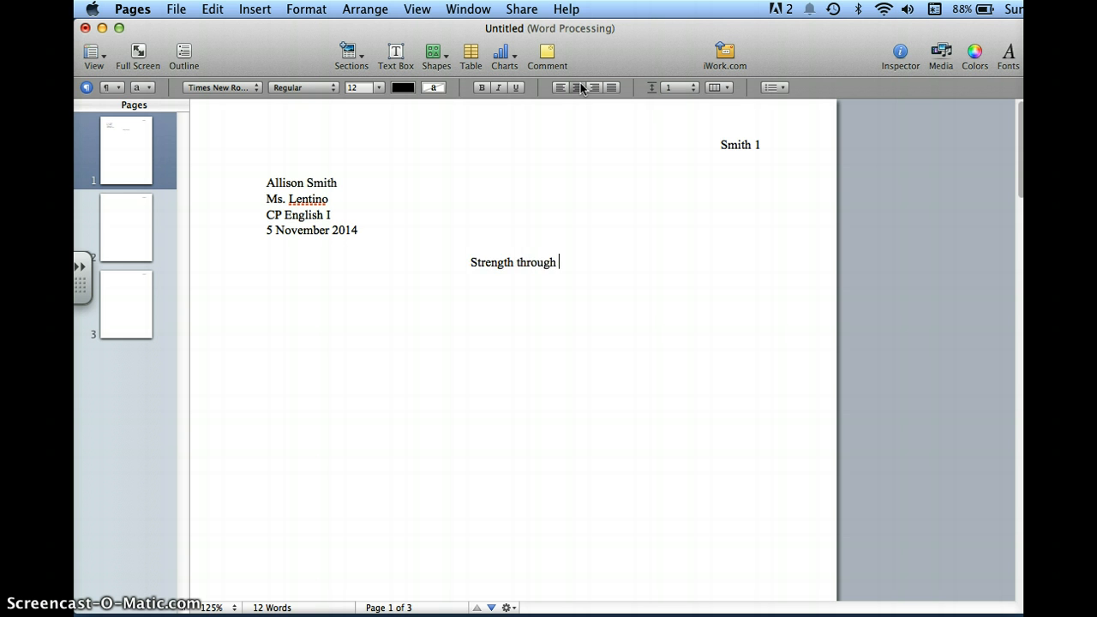
{"action": "type", "text": "Tragedy in Jo"}
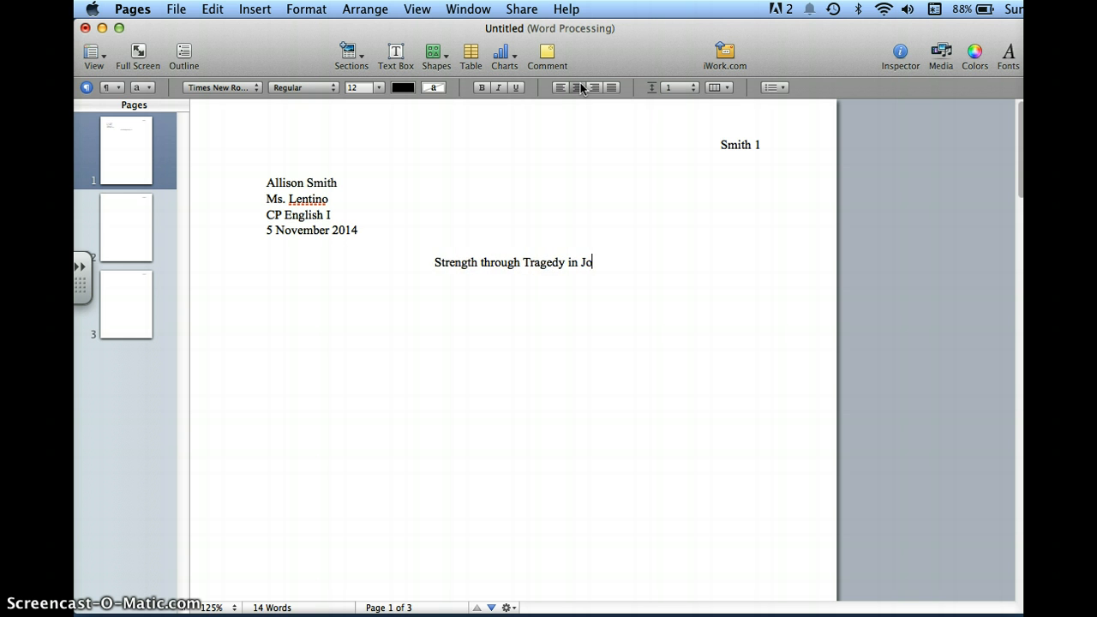
{"action": "type", "text": "hn Hersey's Hir"}
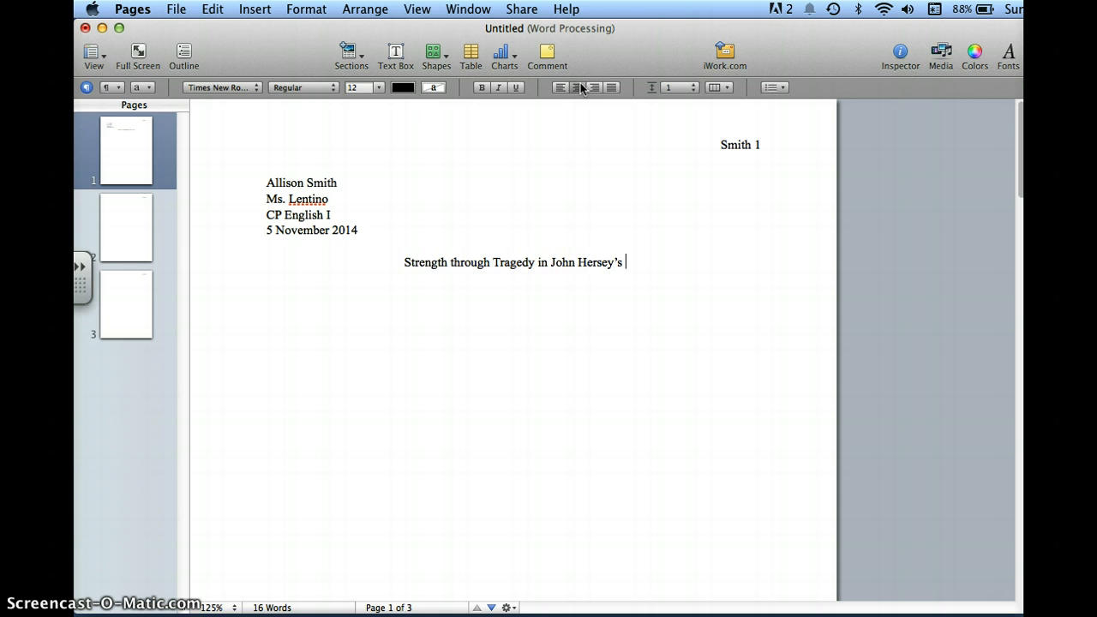
{"action": "type", "text": "oshima"}
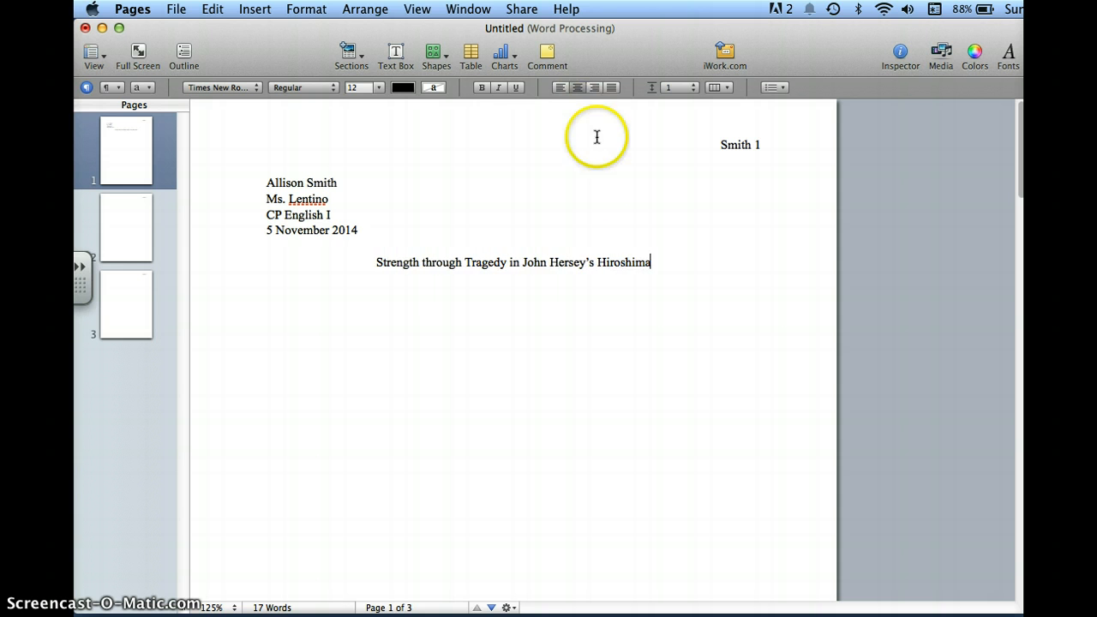
Italicize the word Hiroshima in the essay title.
{"action": "left_click", "coordinate": [650, 264]}
{"action": "left_click_drag", "start_coordinate": [651, 264], "coordinate": [597, 263]}
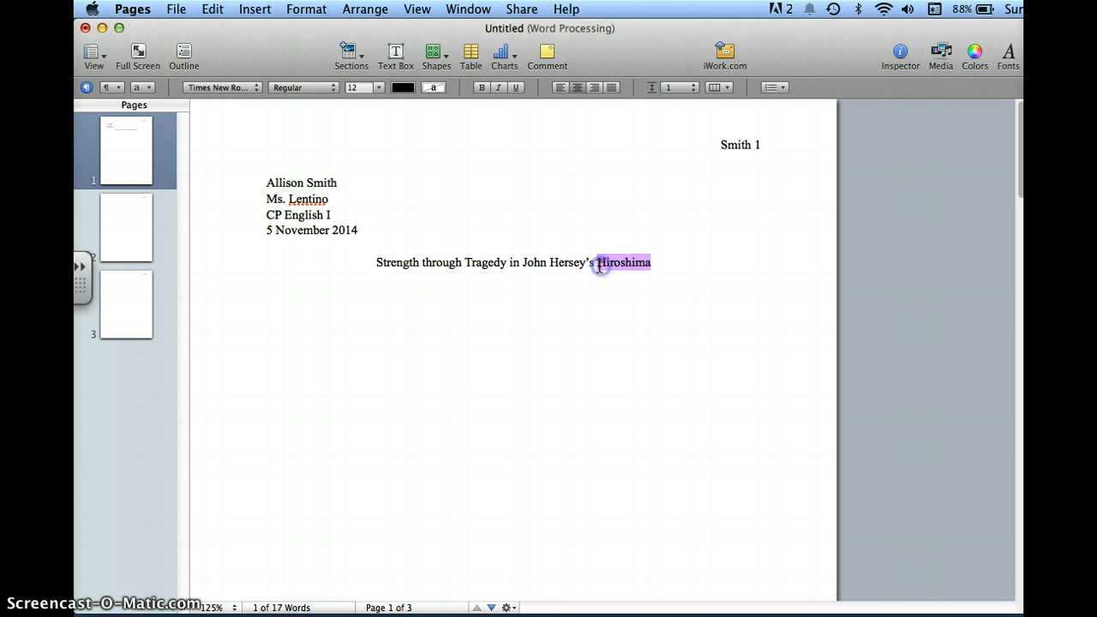
{"action": "left_click", "coordinate": [498, 88]}
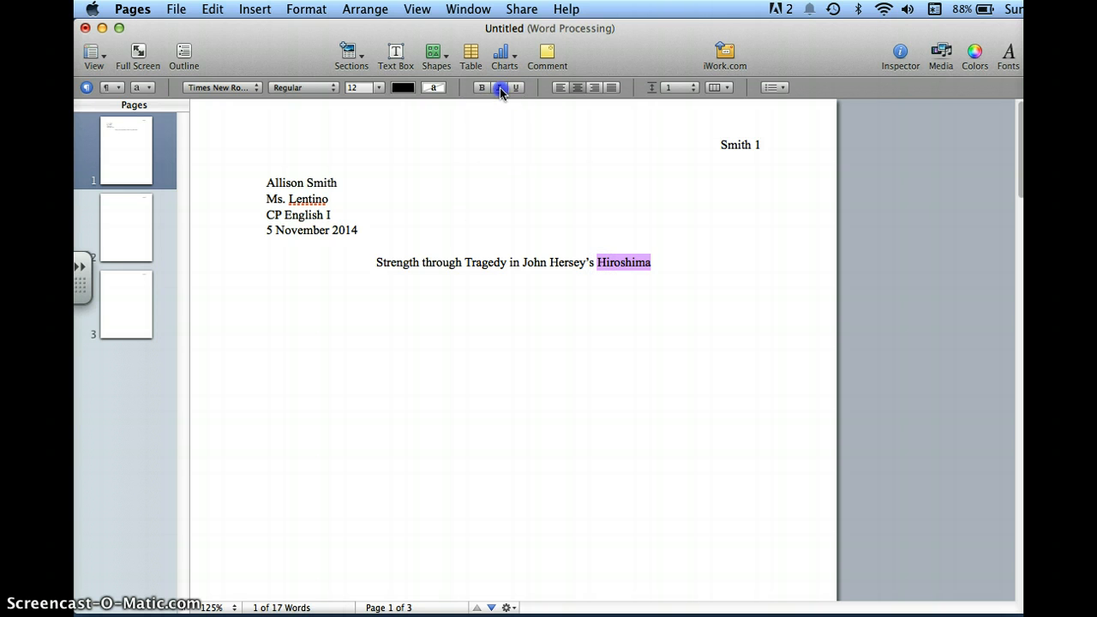
{"action": "left_click", "coordinate": [693, 304]}
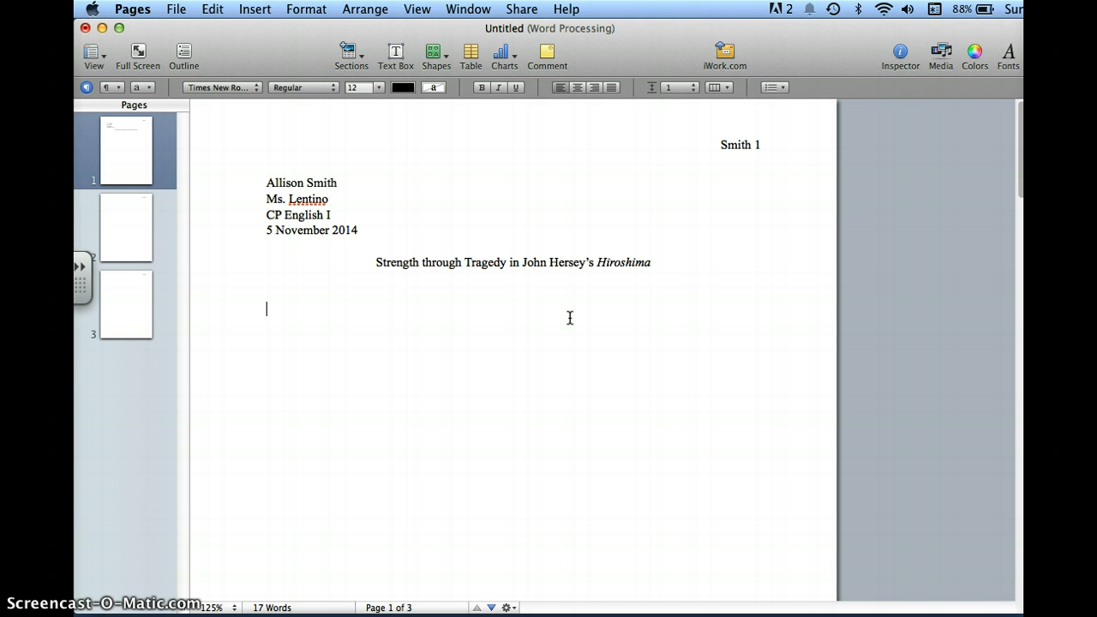
Add a line break after the essay title and left-align the body line below it.
{"action": "left_click", "coordinate": [631, 306]}
{"action": "left_click", "coordinate": [661, 272]}
{"action": "left_click", "coordinate": [654, 263]}
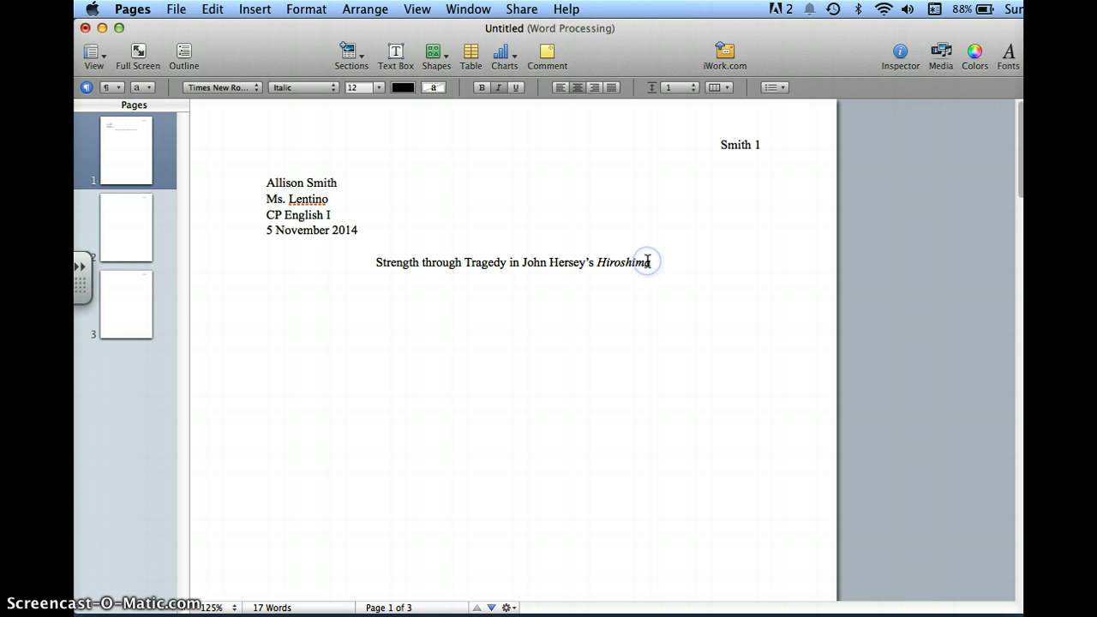
{"action": "key", "text": "Return"}
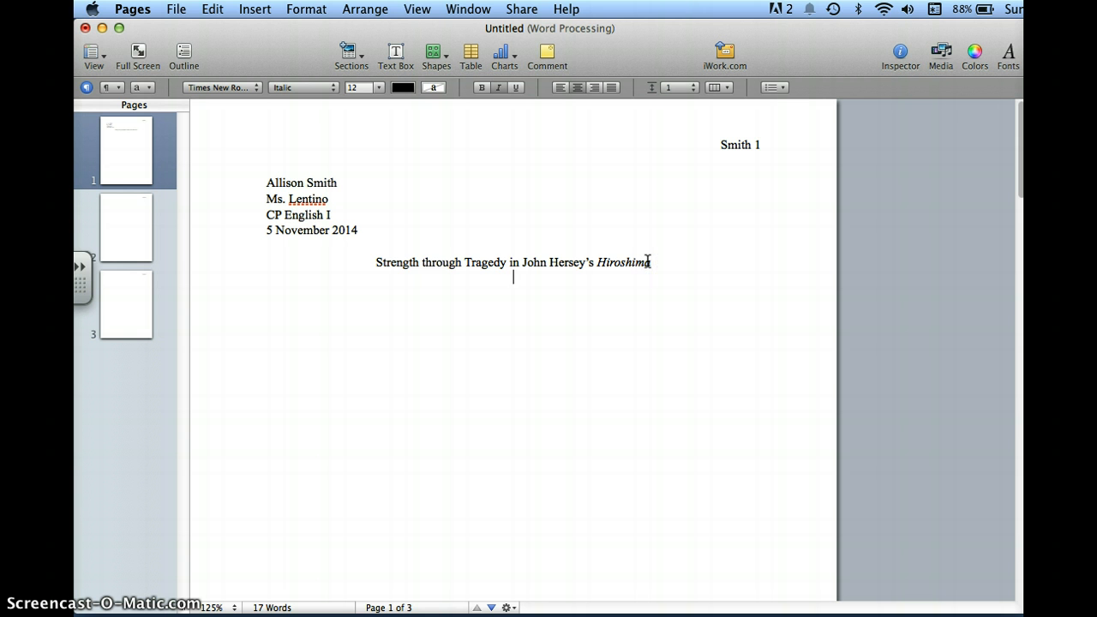
{"action": "left_click", "coordinate": [555, 88]}
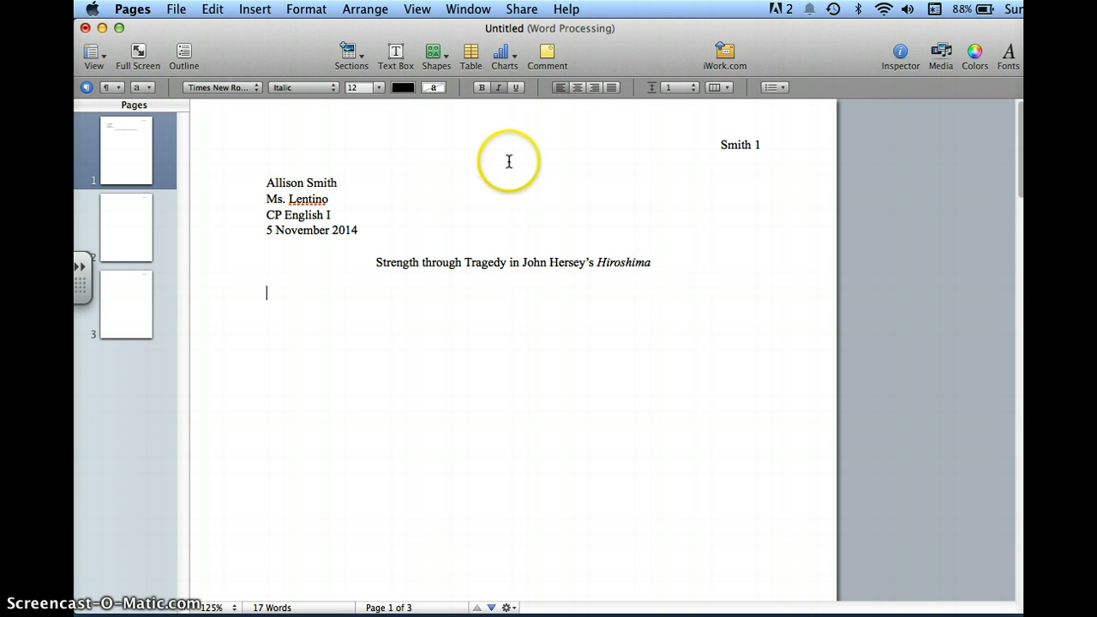
{"action": "left_click_drag", "start_coordinate": [266, 182], "coordinate": [647, 274]}
{"action": "left_click", "coordinate": [309, 10]}
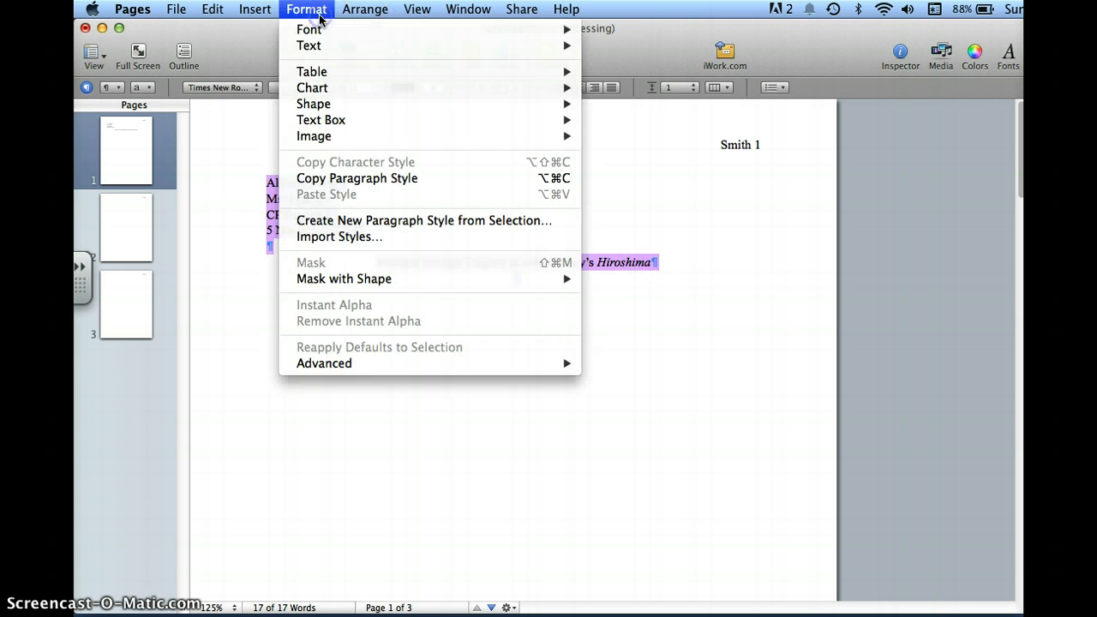
{"action": "mouse_move", "coordinate": [321, 30]}
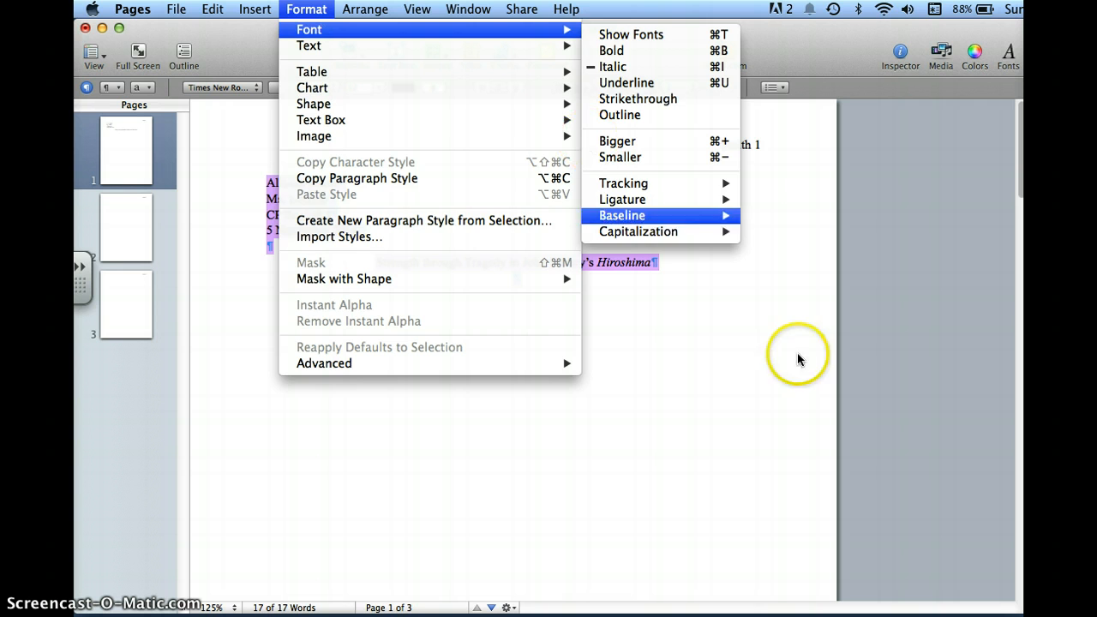
{"action": "left_click", "coordinate": [680, 441]}
{"action": "left_click", "coordinate": [578, 326]}
{"action": "left_click", "coordinate": [541, 346]}
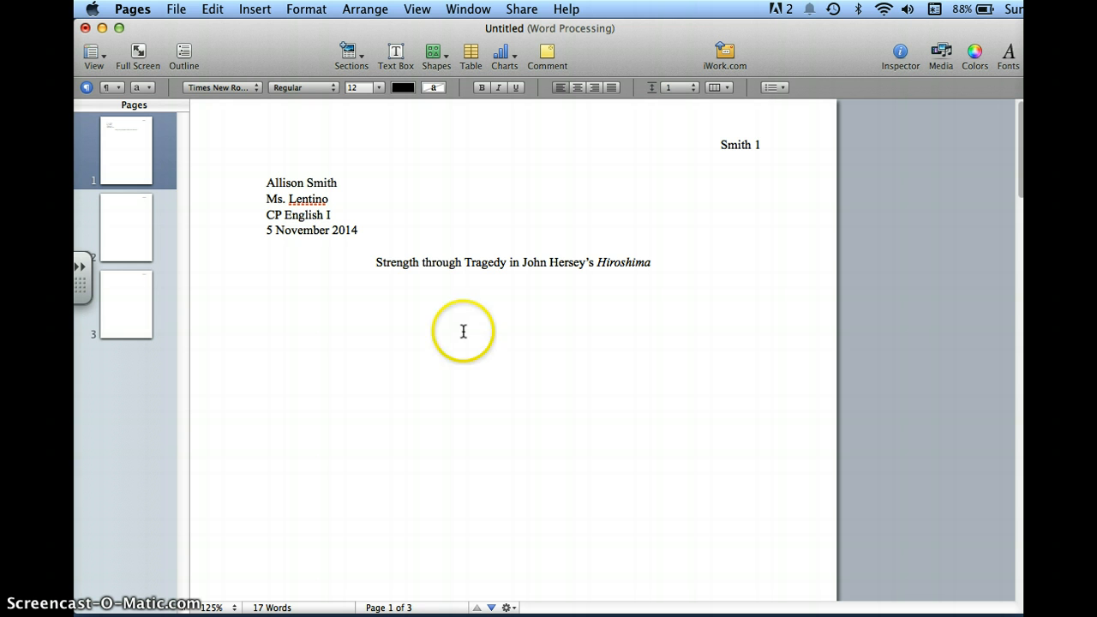
Add the centred heading "Work Cited" on the first line of page 3.
{"action": "left_click", "coordinate": [125, 321]}
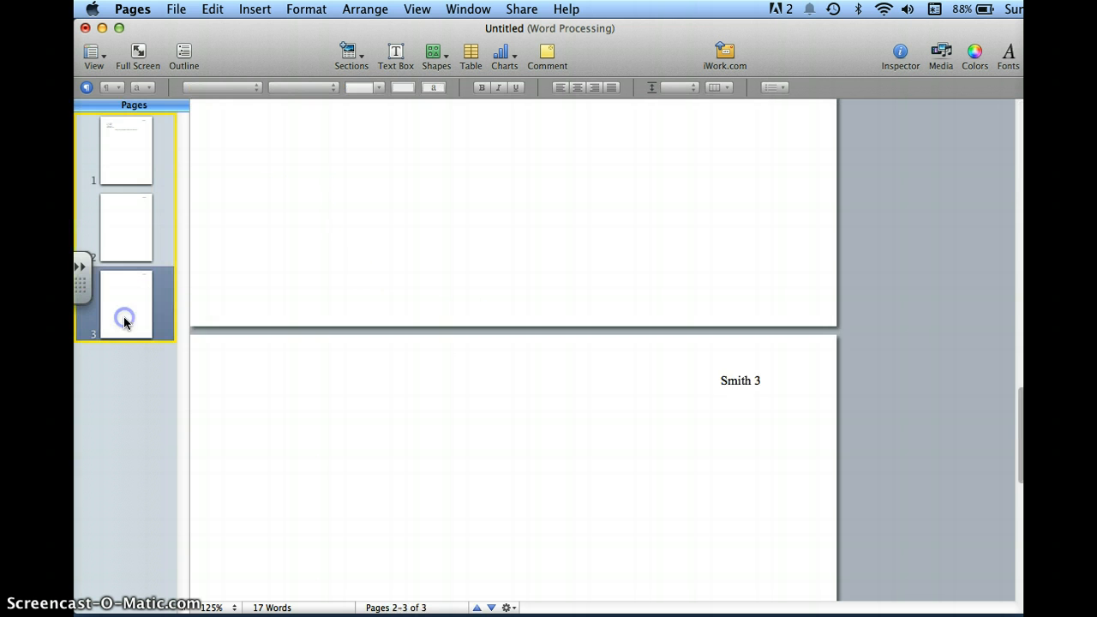
{"action": "left_click", "coordinate": [486, 189]}
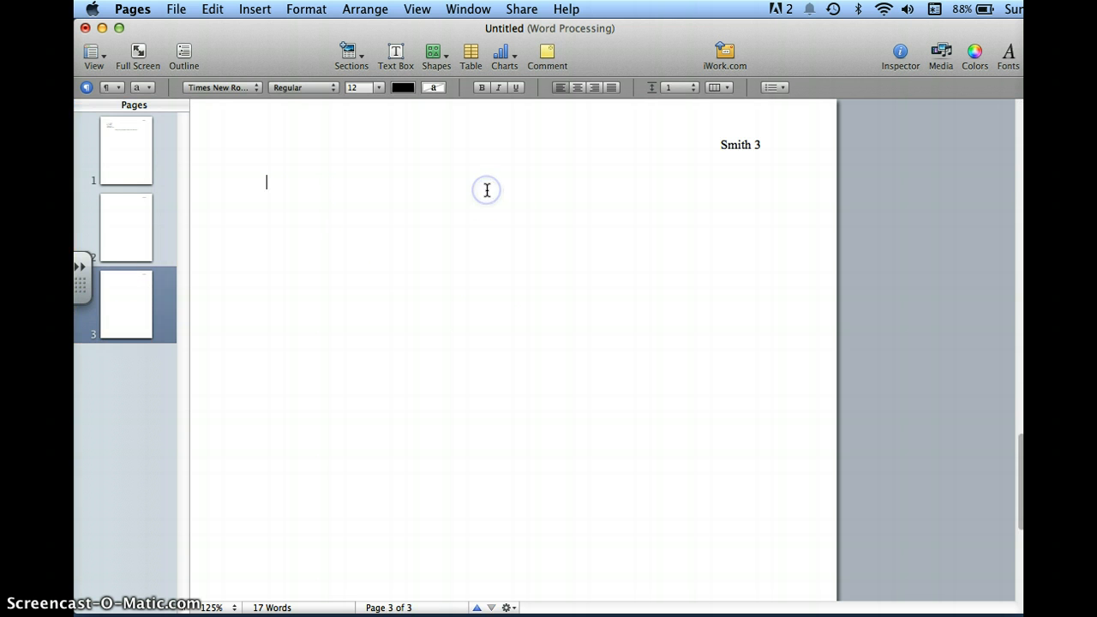
{"action": "left_click", "coordinate": [576, 89]}
{"action": "type", "text": "Work Cited"}
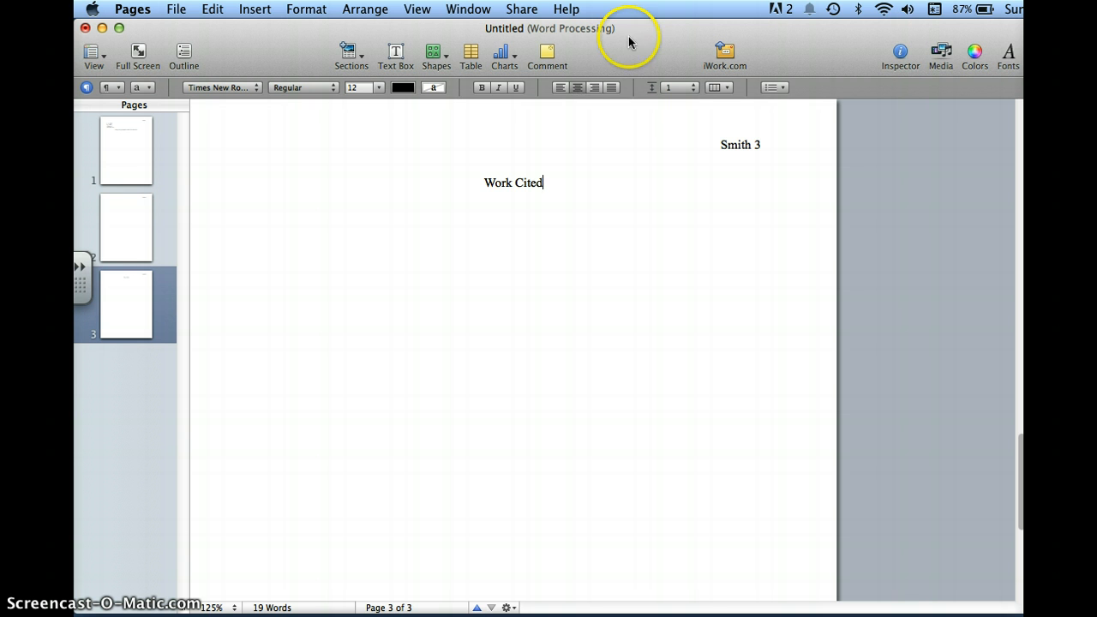
{"action": "left_click", "coordinate": [652, 207]}
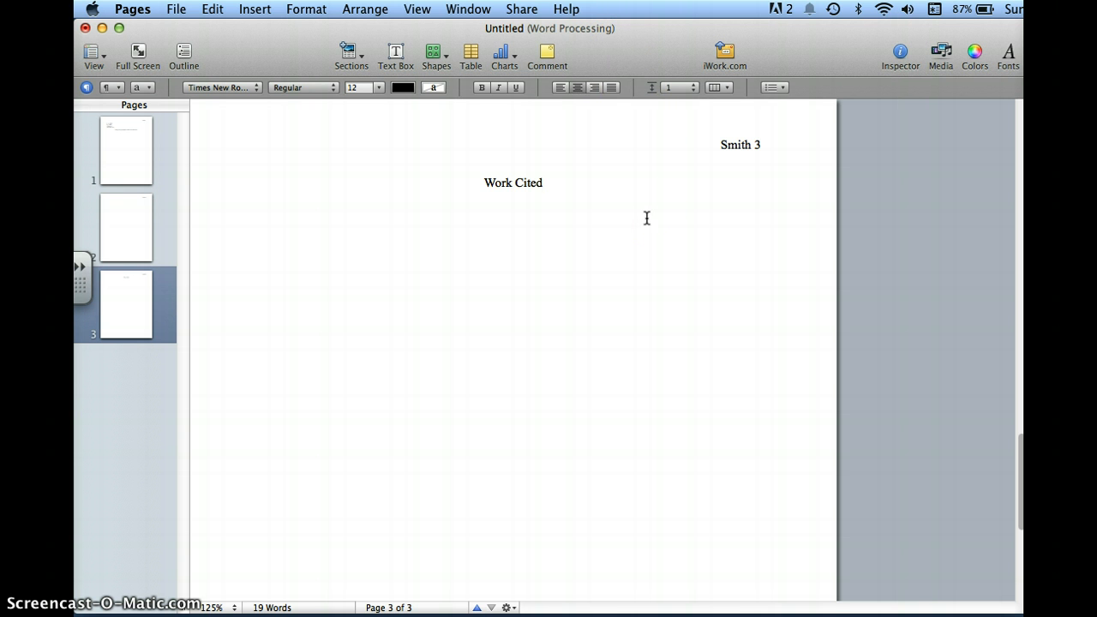
Begin a left-aligned citation below the Work Cited heading with the author "Hersey, John.".
{"action": "left_click", "coordinate": [557, 217]}
{"action": "left_click", "coordinate": [559, 88]}
{"action": "type", "text": "Hersey, John."}
{"action": "left_click", "coordinate": [630, 20]}
Add the book title "Hiroshima." in italics after the author in the citation.
{"action": "left_click", "coordinate": [498, 87]}
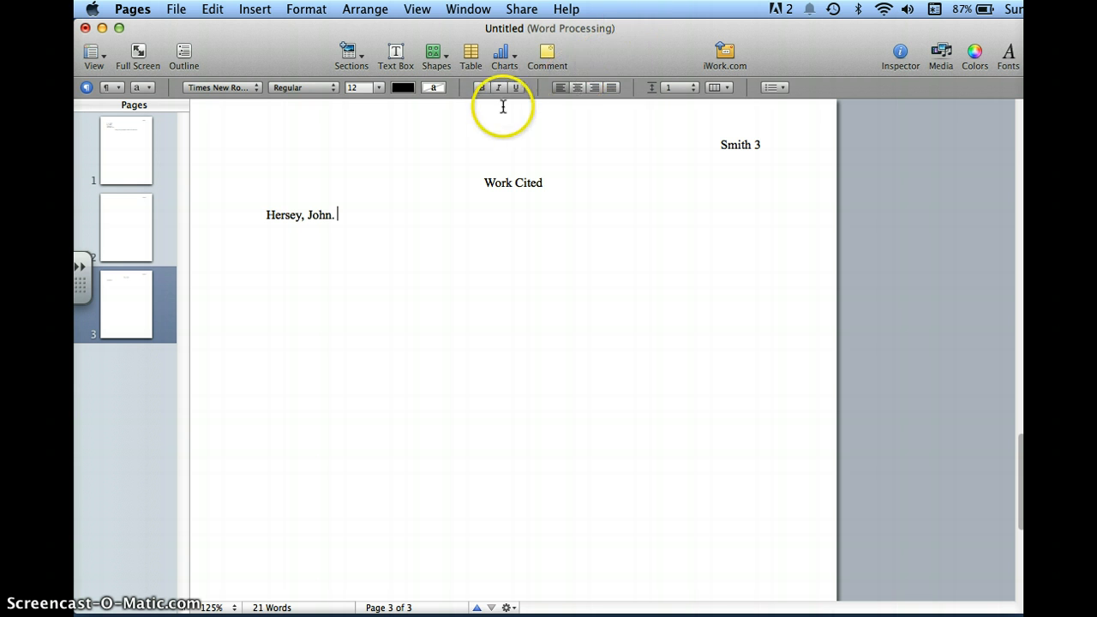
{"action": "type", "text": "His"}
{"action": "key", "text": "BackSpace"}
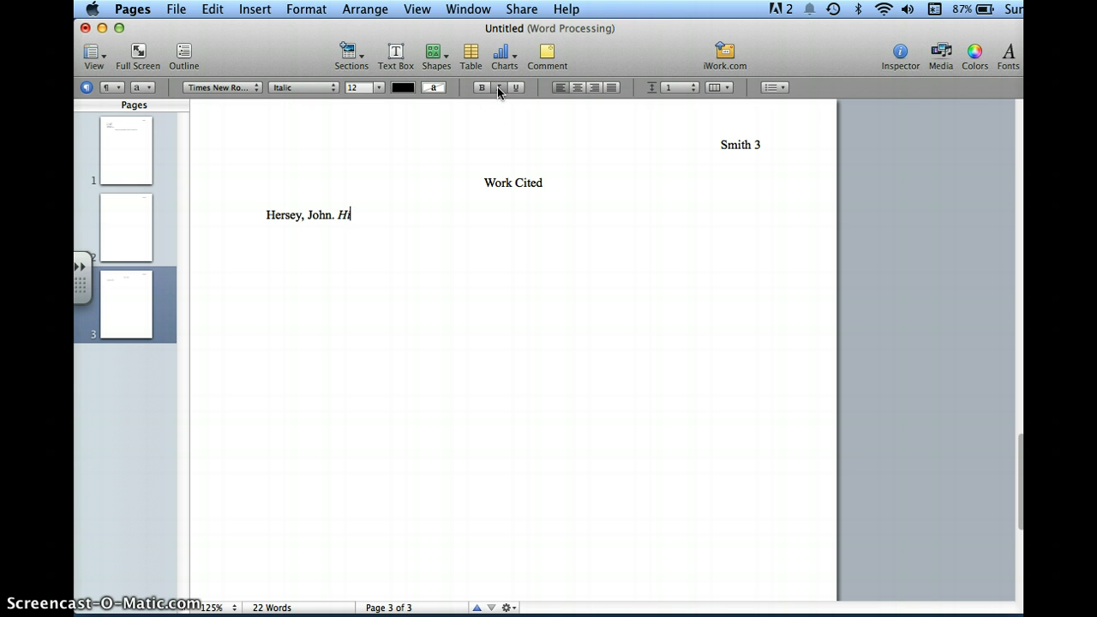
{"action": "type", "text": "roshima."}
{"action": "left_click", "coordinate": [497, 97]}
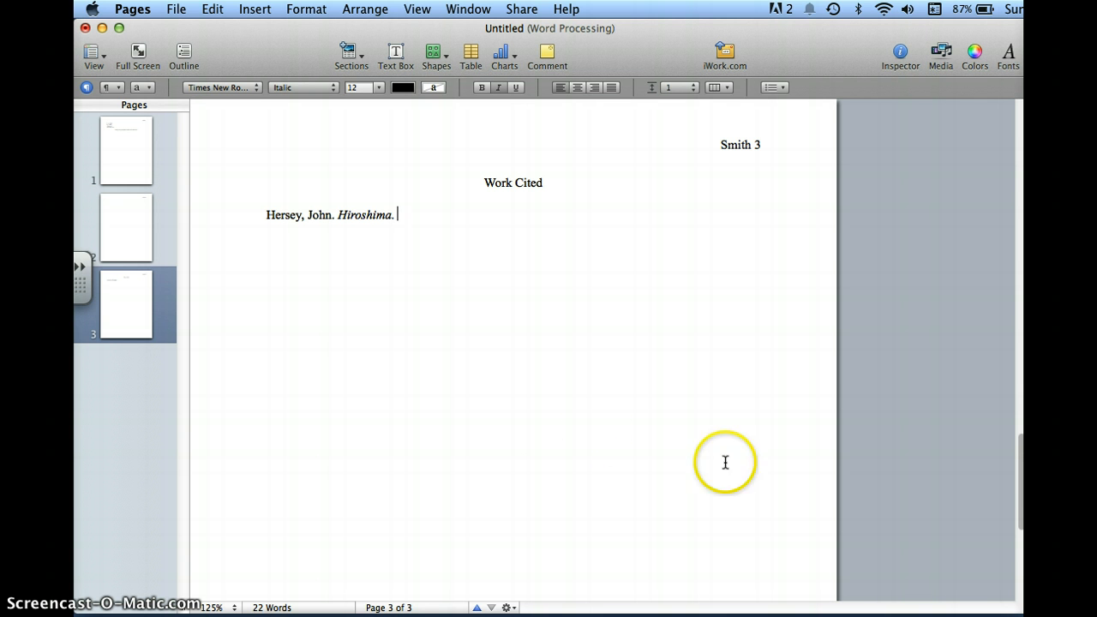
{"action": "left_click_drag", "start_coordinate": [1022, 479], "coordinate": [1009, 101]}
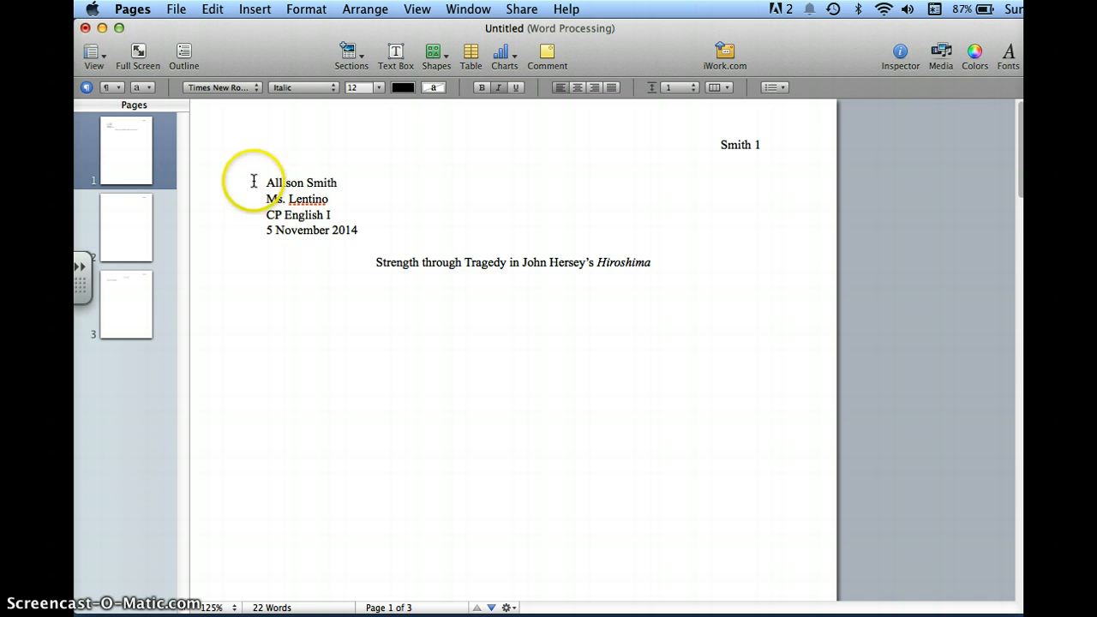
{"action": "left_click_drag", "start_coordinate": [656, 267], "coordinate": [220, 150]}
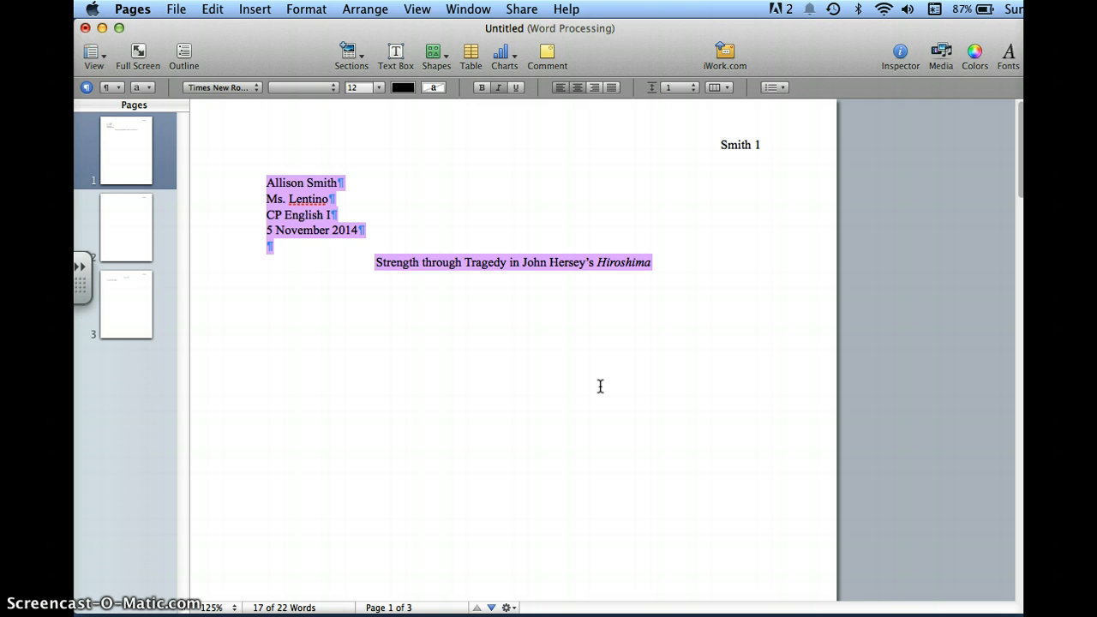
{"action": "left_click", "coordinate": [600, 385]}
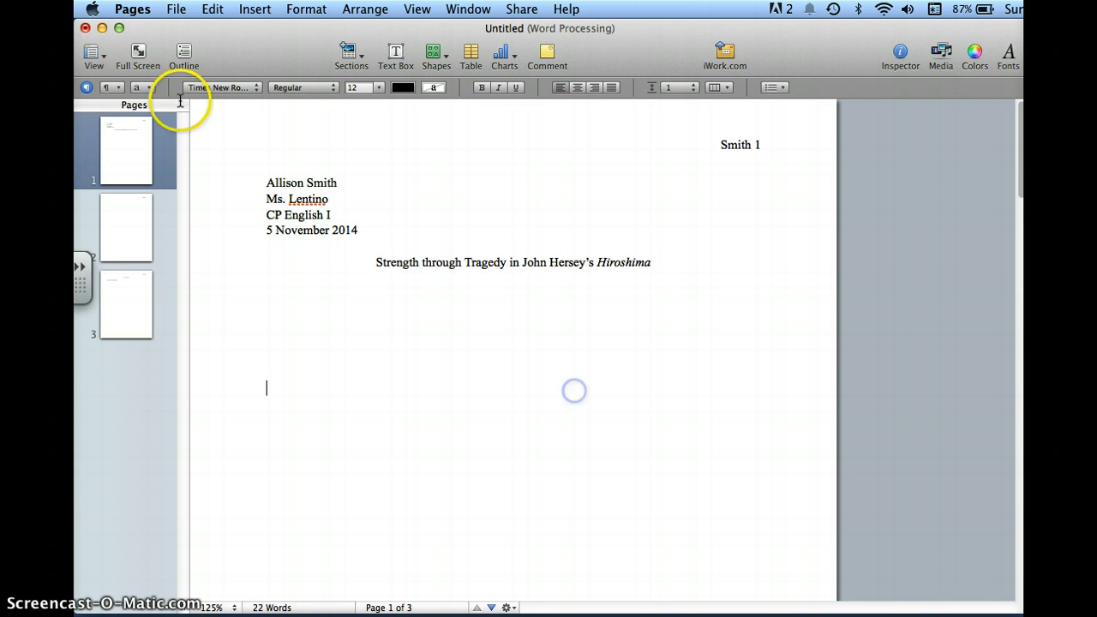